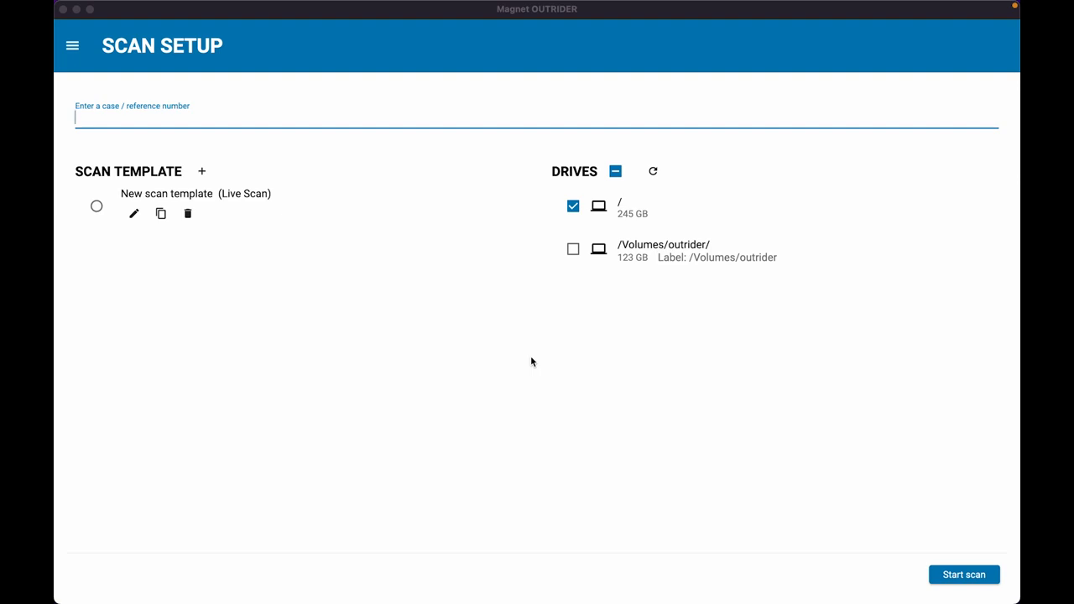
# Step: Enter 345 as the case reference number and add a new scan template
pyautogui.click(255, 117)
pyautogui.write('345')
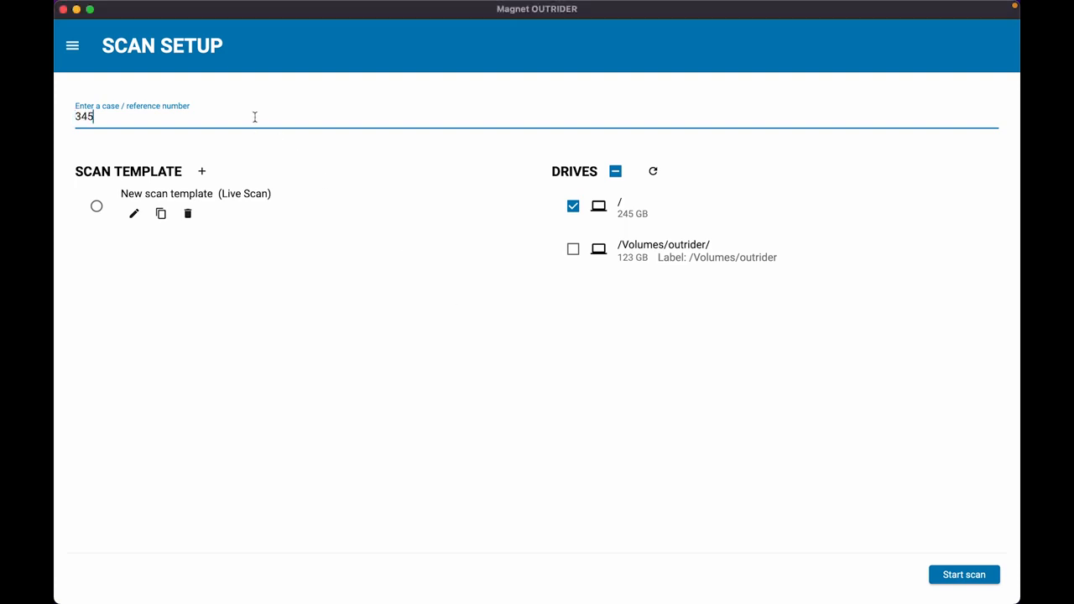
pyautogui.click(199, 173)
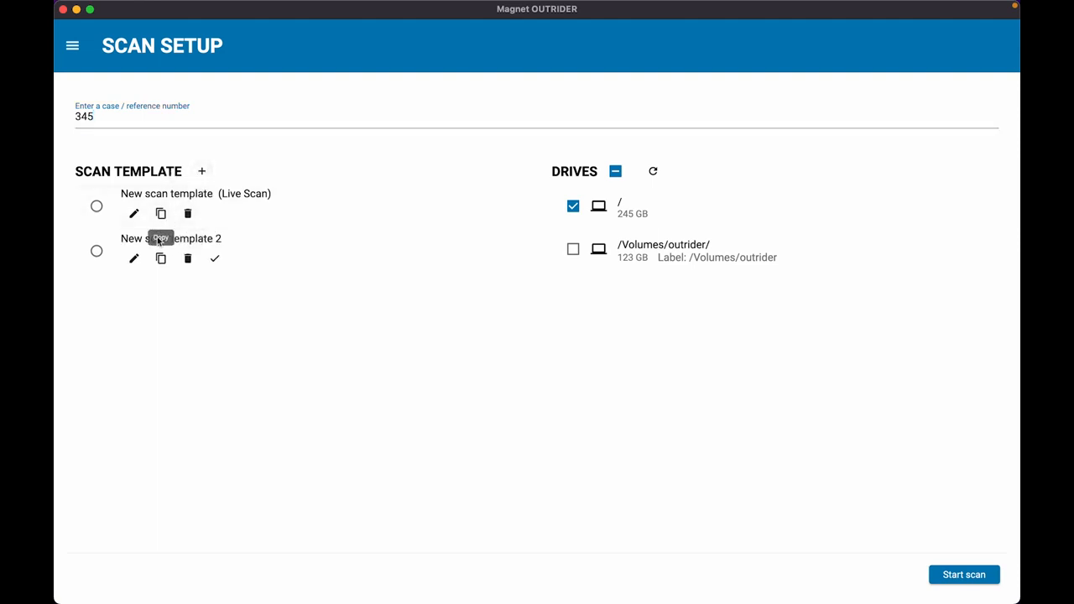
# Step: Edit the new scan template's keyword list, adding the keywords lightroom and photoshop
pyautogui.click(134, 258)
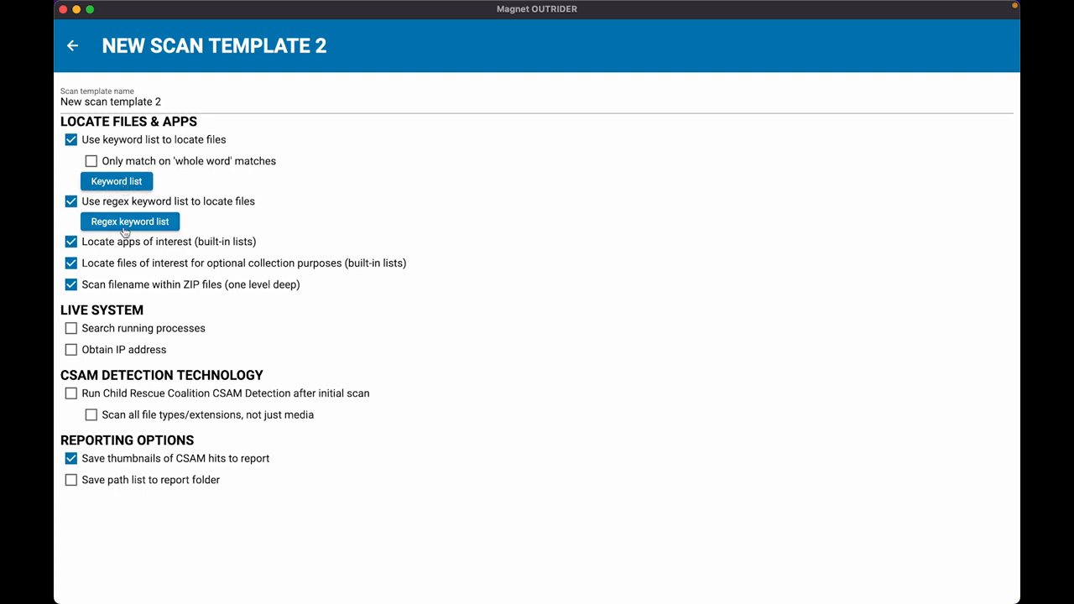
pyautogui.click(132, 186)
pyautogui.click(509, 308)
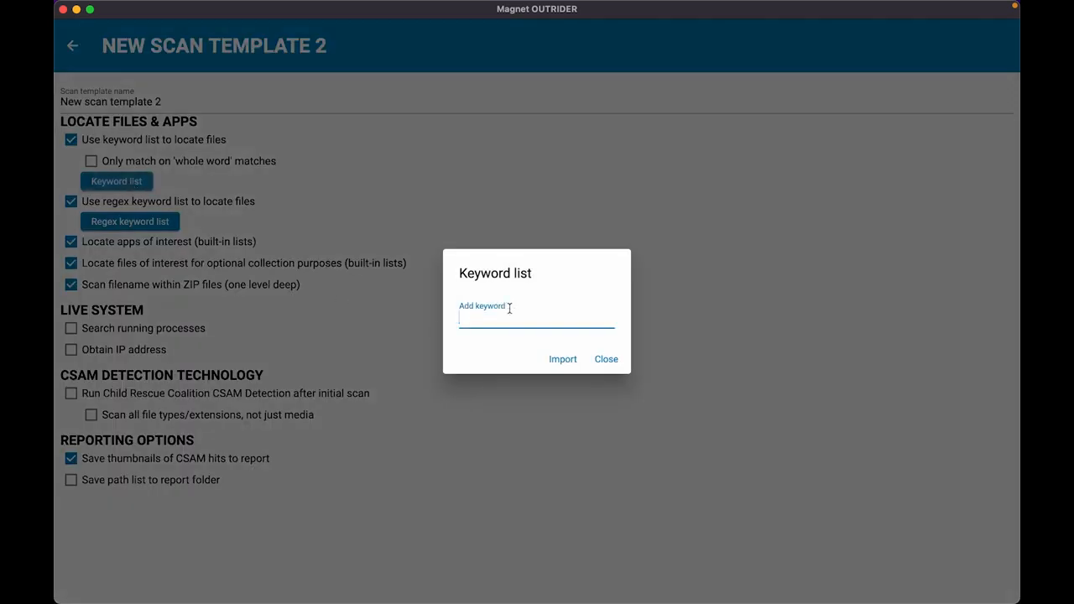
pyautogui.write('lightrom')
pyautogui.press('BackSpace')
pyautogui.write('om')
pyautogui.press('Return')
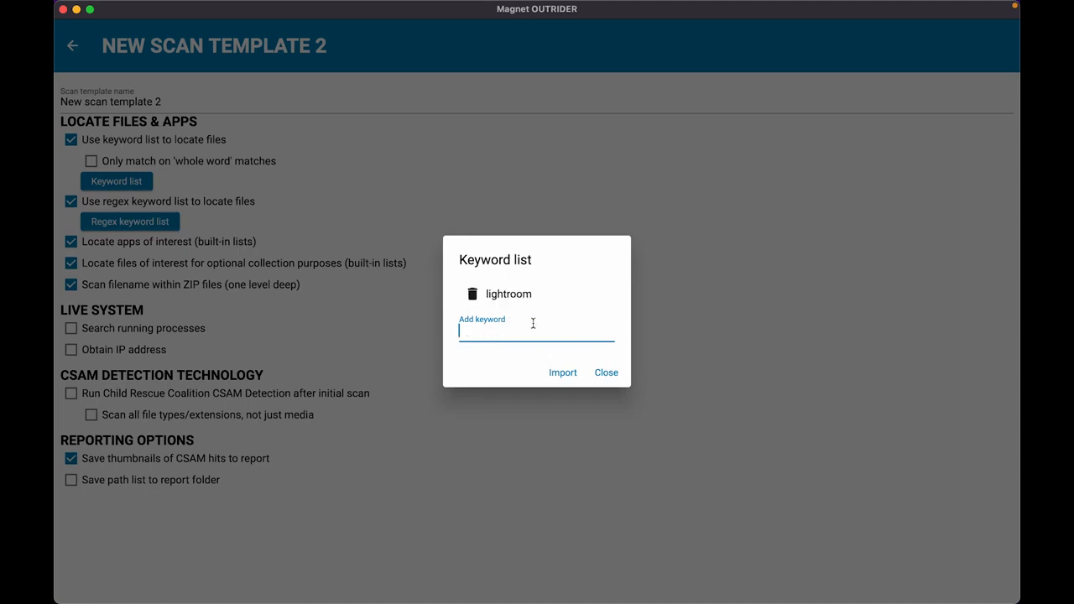
pyautogui.write('photoshop')
pyautogui.press('Return')
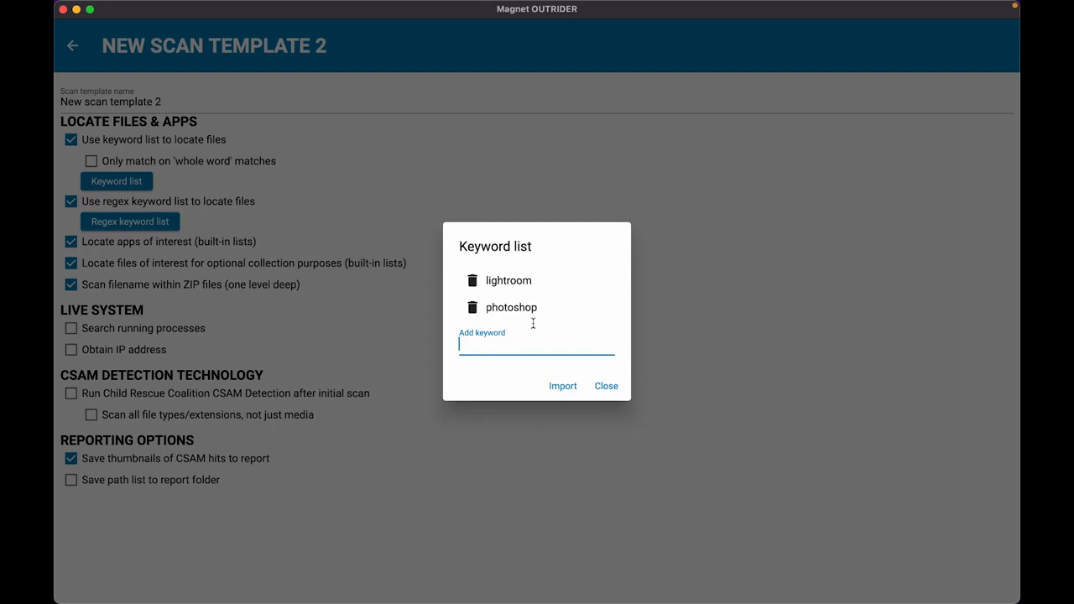
pyautogui.click(600, 386)
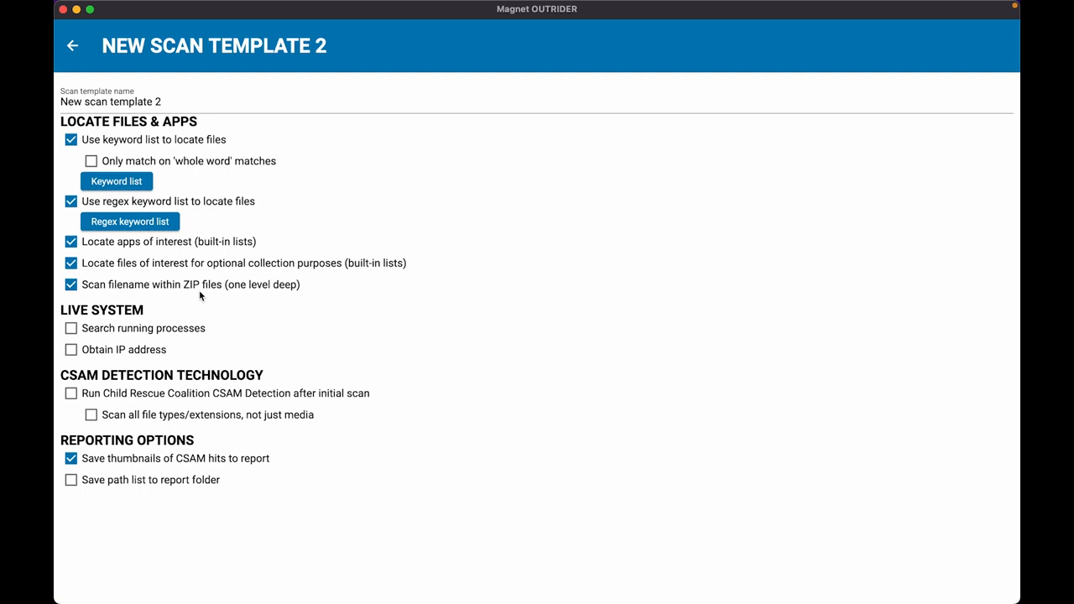
# Step: Enable searching running processes, obtaining the IP address, and running Child Rescue Coalition CSAM Detection after the initial scan
pyautogui.click(71, 332)
pyautogui.click(70, 350)
pyautogui.click(70, 394)
# Step: Rename the scan template as Field Triage 2 and return to the scan setup
pyautogui.click(168, 100)
pyautogui.moveTo(169, 100); pyautogui.dragTo(56, 102)
pyautogui.write('Field Triage 2')
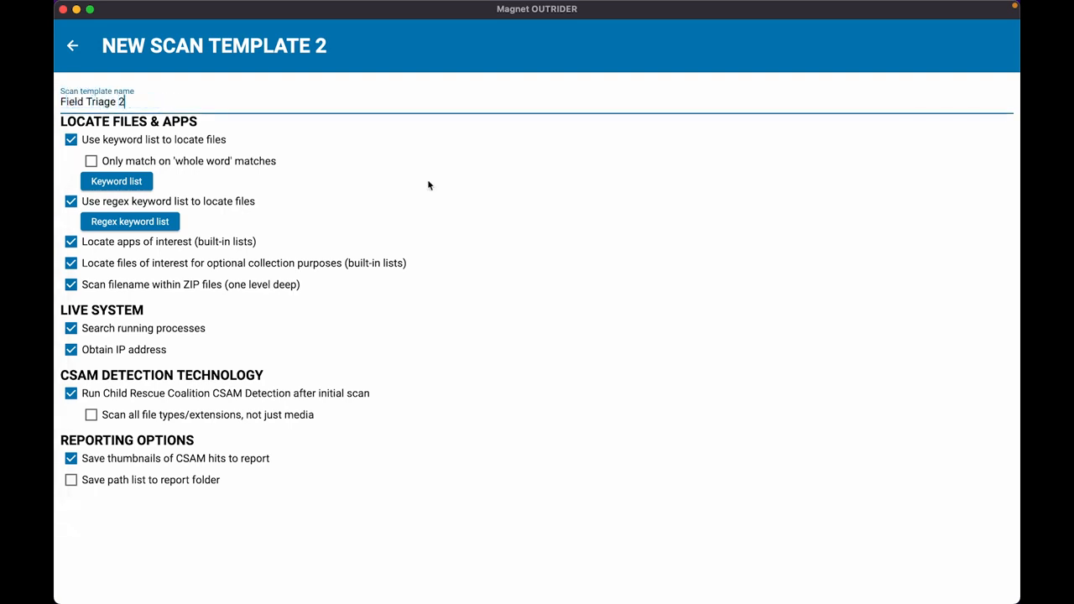
pyautogui.click(72, 45)
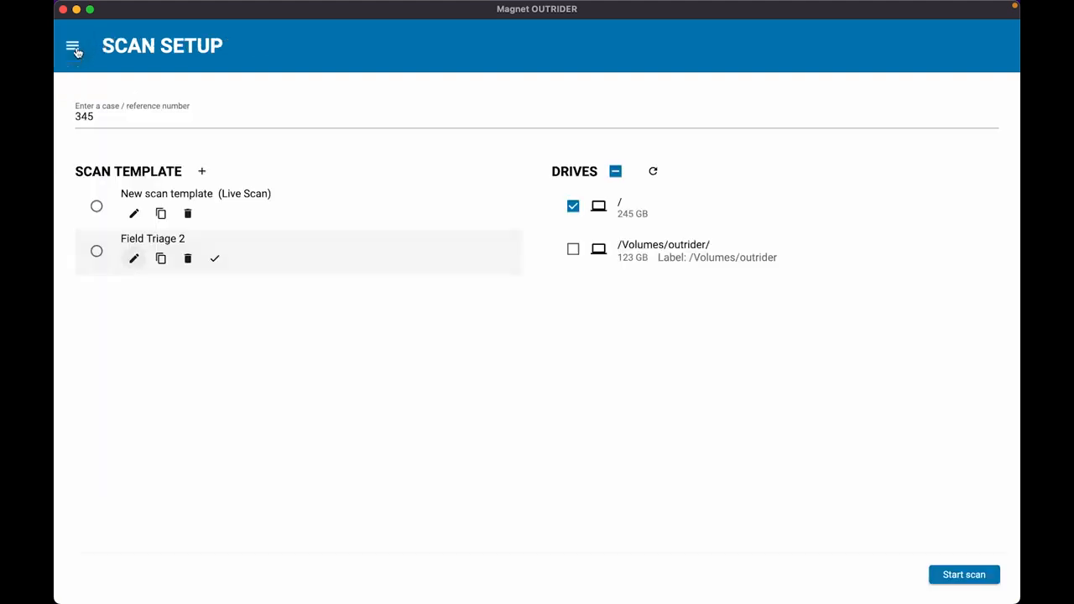
# Step: Select the Field Triage 2 template and start the scan of the root drive
pyautogui.click(97, 253)
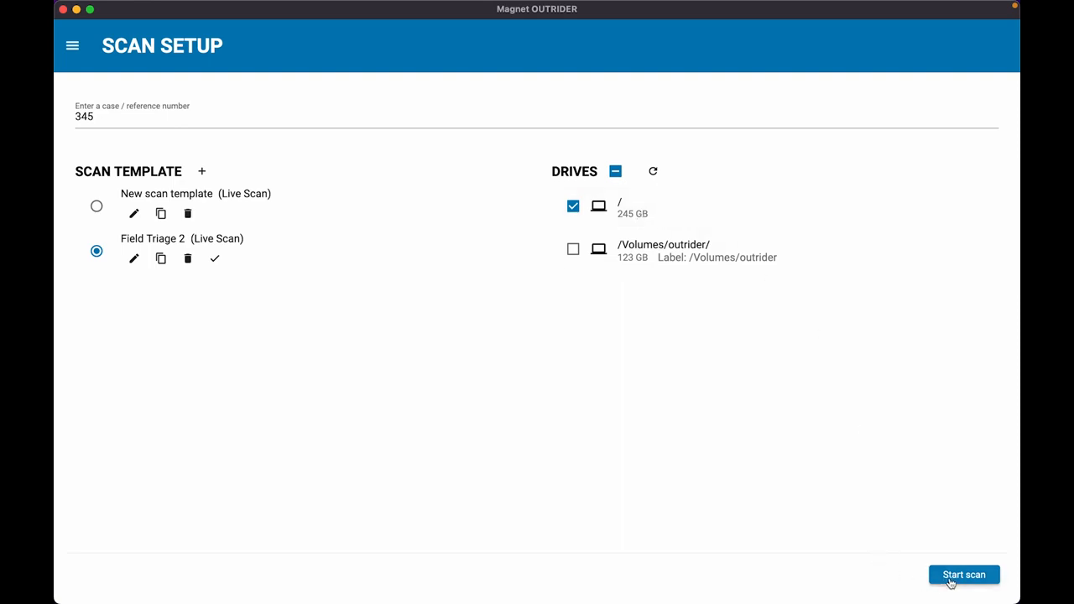
pyautogui.click(949, 578)
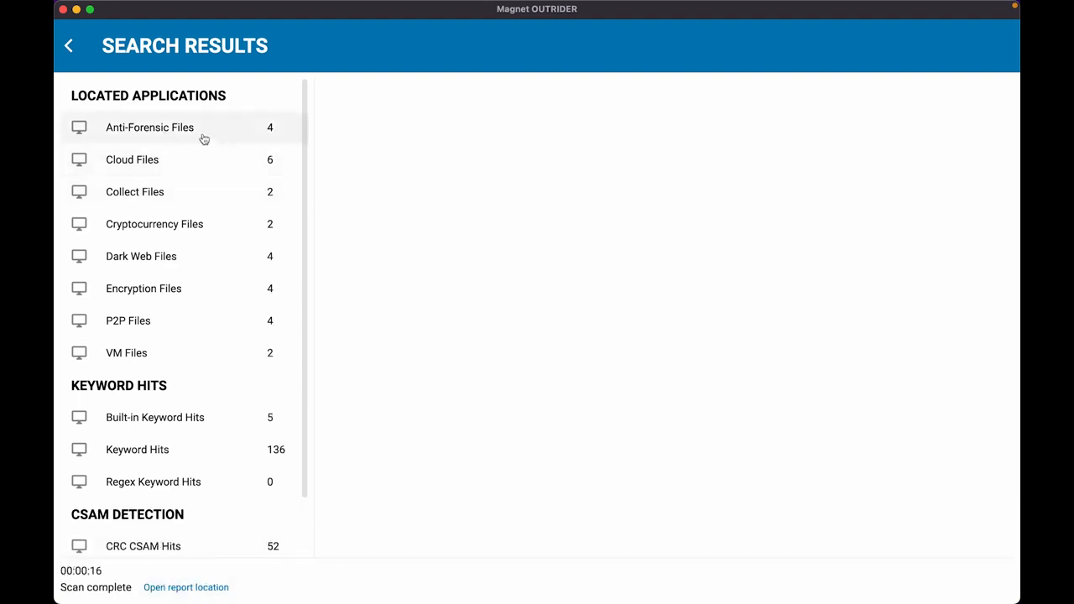
# Step: Examine the located applications by category, from anti-forensic, cloud, collect and cryptocurrency files through dark web, encryption and VM files
pyautogui.click(144, 137)
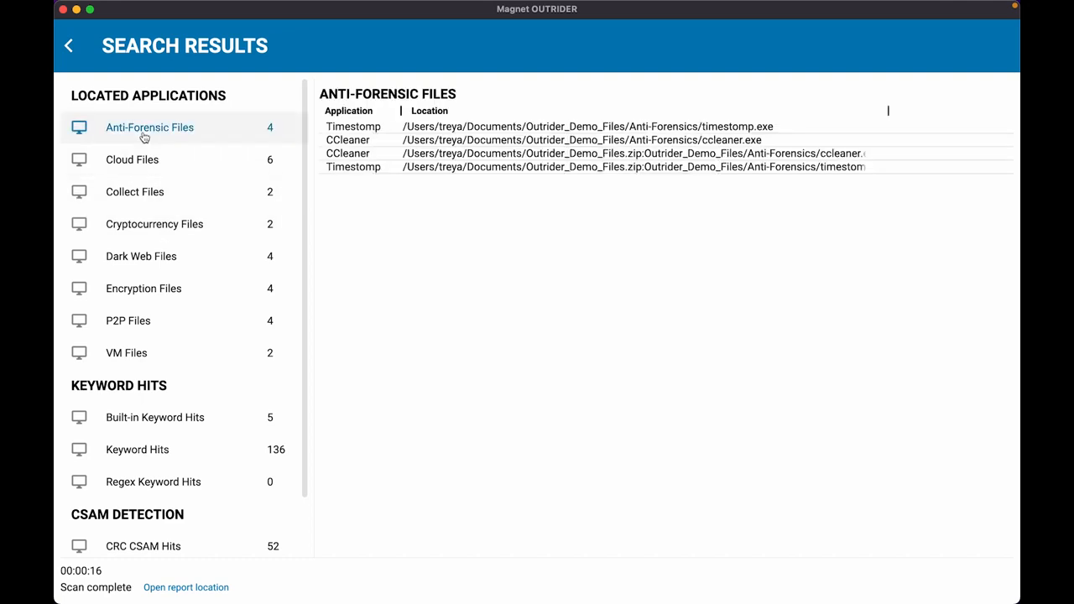
pyautogui.click(143, 159)
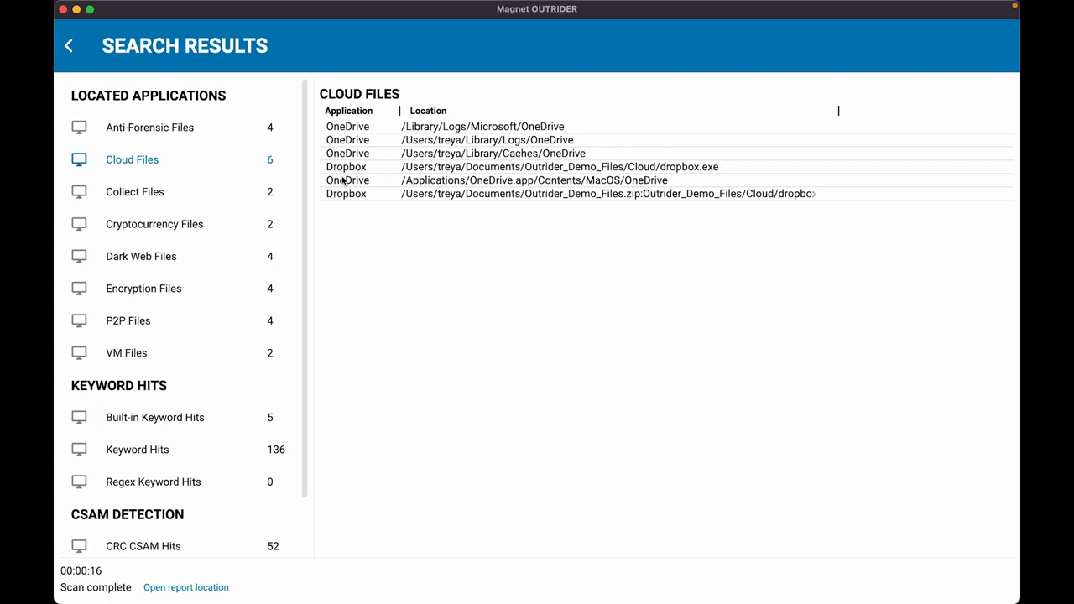
pyautogui.click(184, 193)
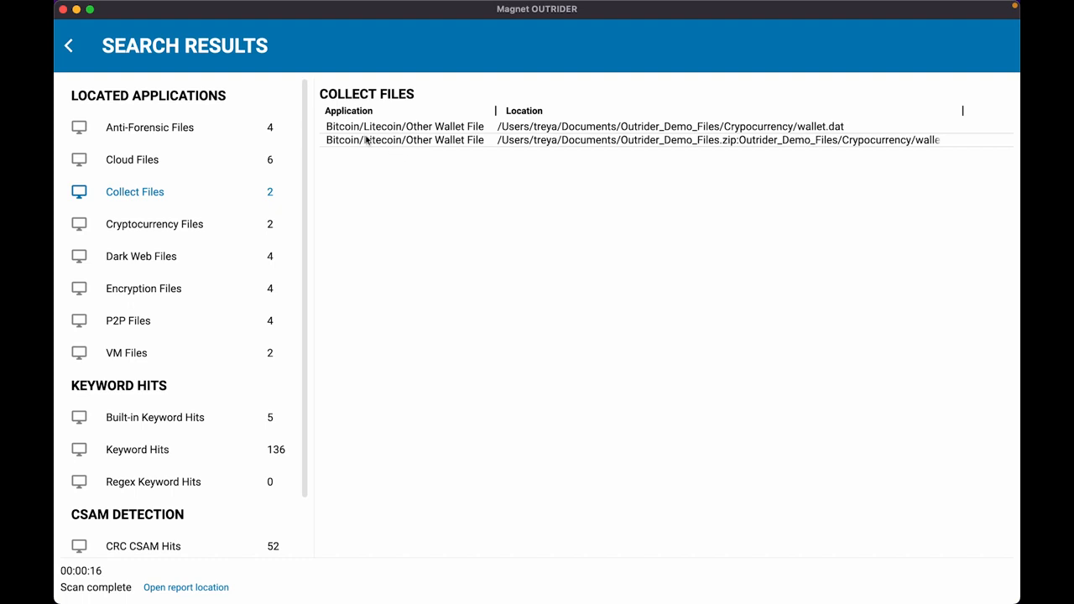
pyautogui.click(180, 224)
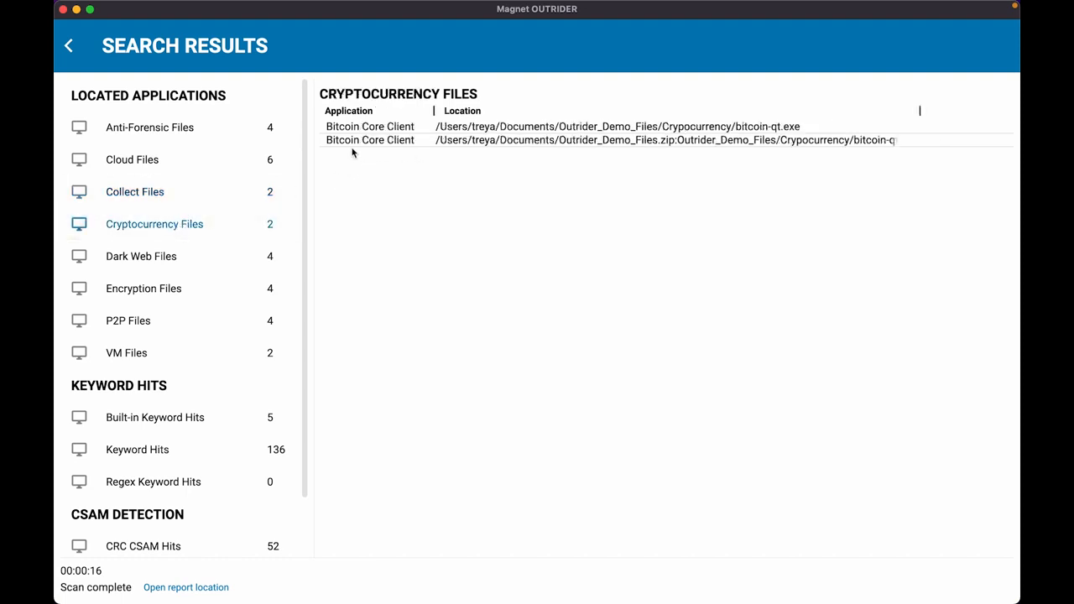
pyautogui.click(146, 275)
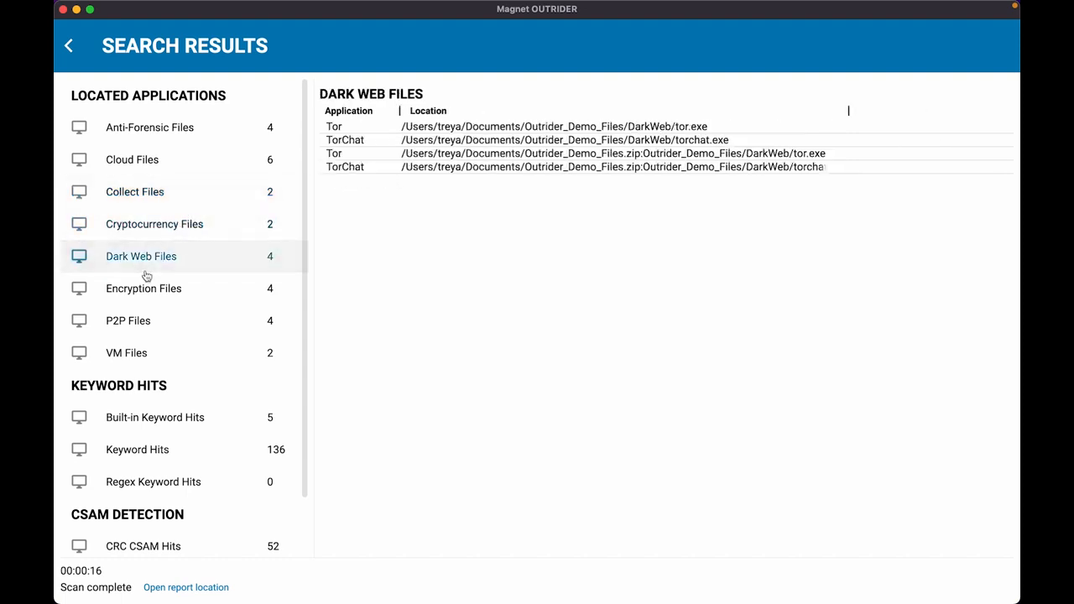
pyautogui.click(149, 294)
pyautogui.scroll(-2, 148, 294)
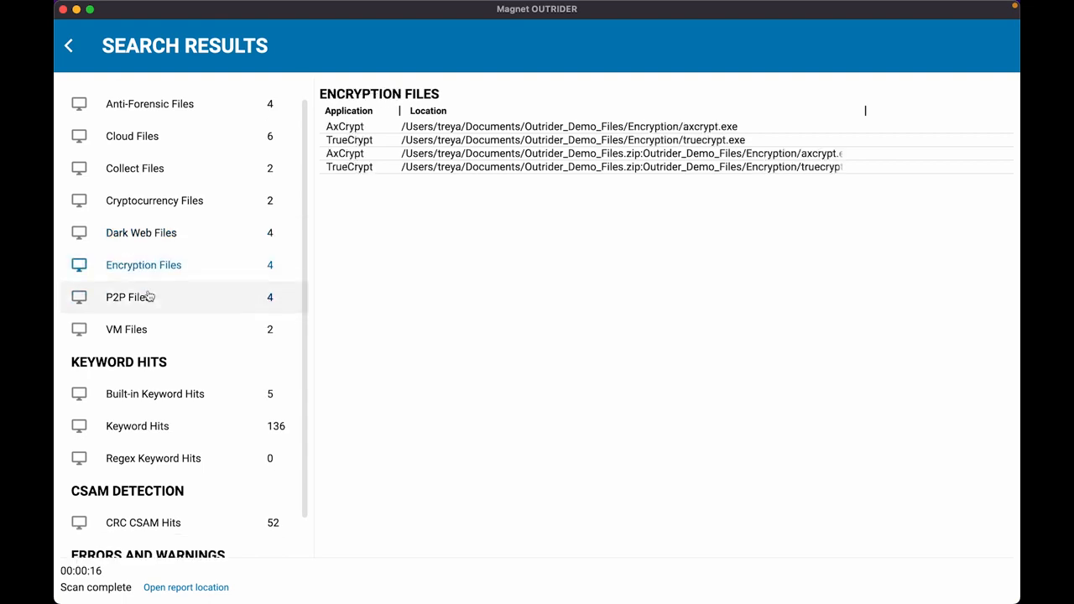
pyautogui.click(144, 309)
pyautogui.scroll(-1, 144, 309)
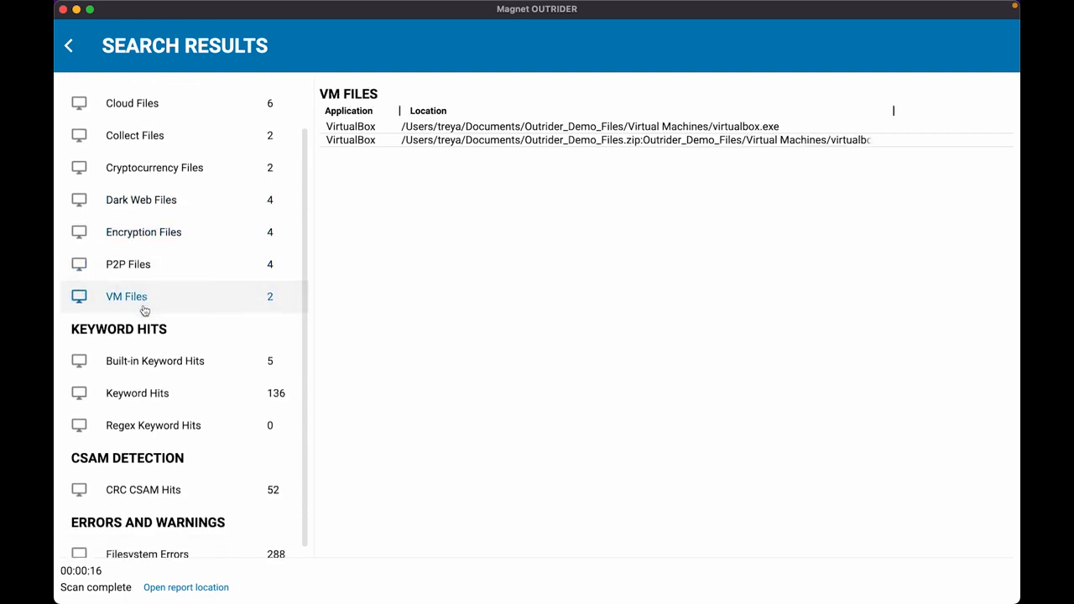
# Step: Review the built-in keyword hits and the full list of hits for the custom keywords
pyautogui.click(132, 355)
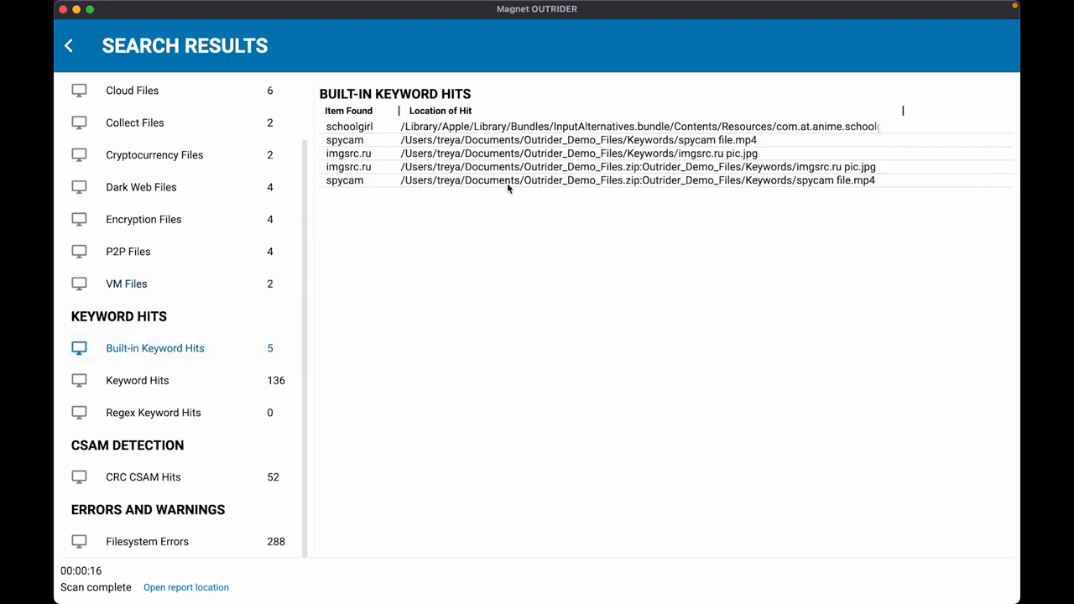
pyautogui.click(146, 391)
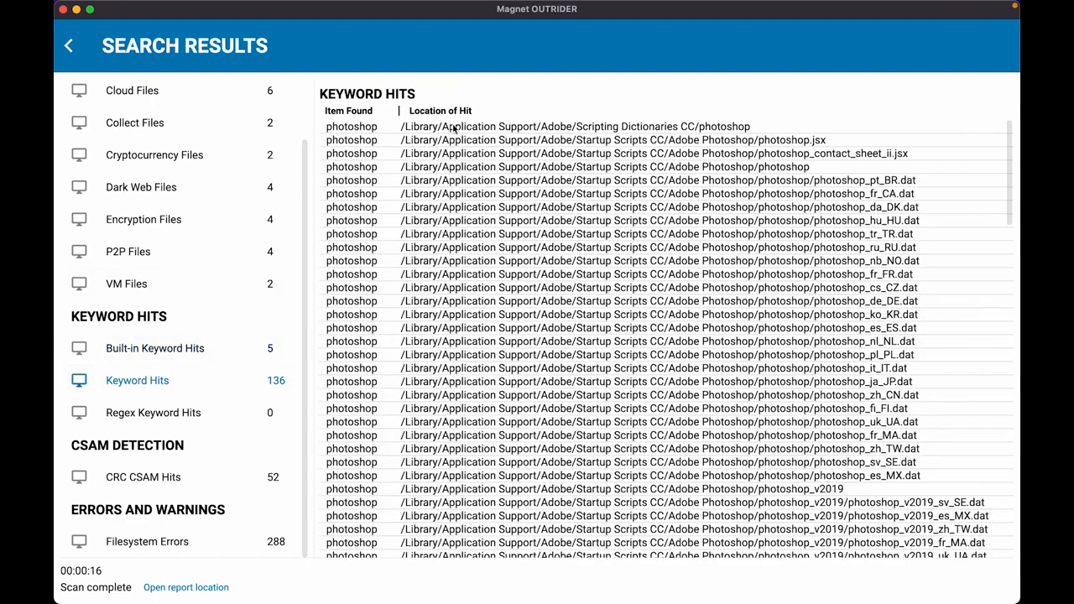
pyautogui.scroll(-20, 441, 205)
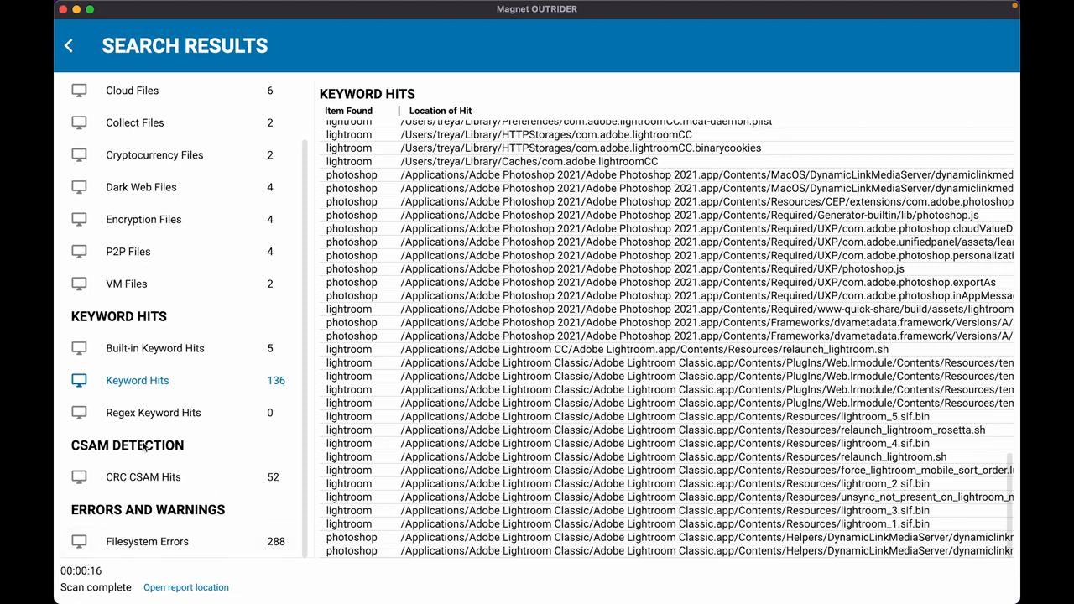
# Step: Examine the CRC CSAM hits, checking the thumbnails and file locations of the flagged items
pyautogui.click(199, 475)
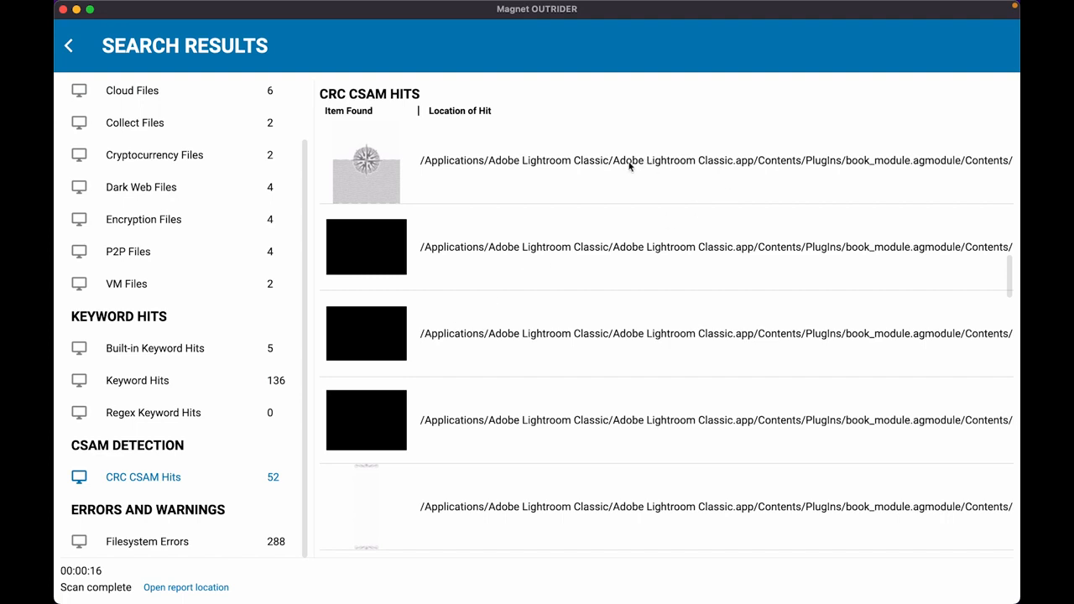
pyautogui.scroll(1, 651, 173)
pyautogui.scroll(2, 651, 174)
pyautogui.scroll(3, 651, 174)
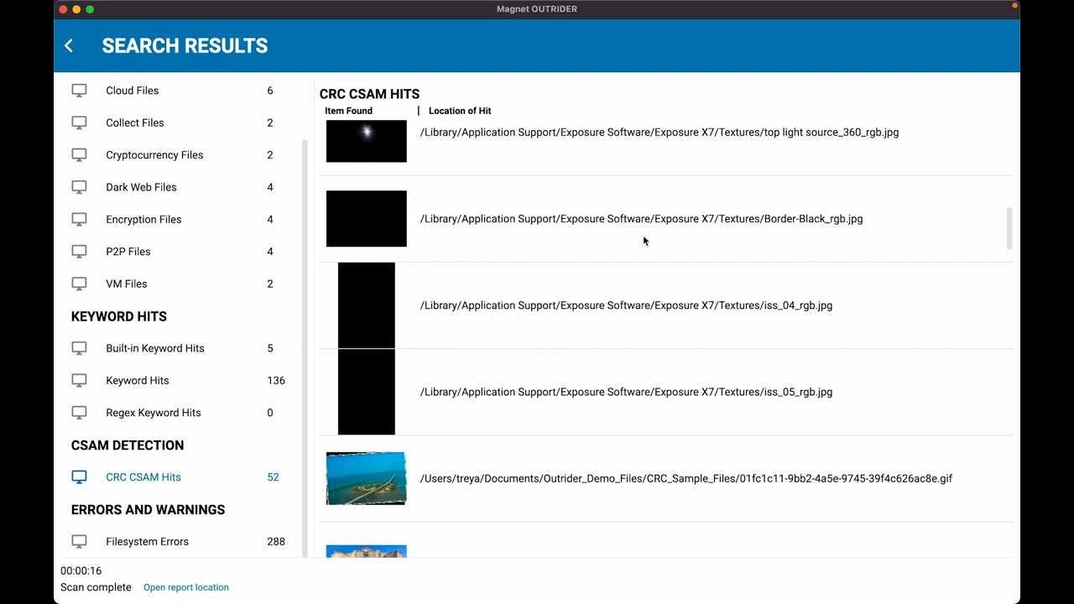
pyautogui.scroll(1, 642, 238)
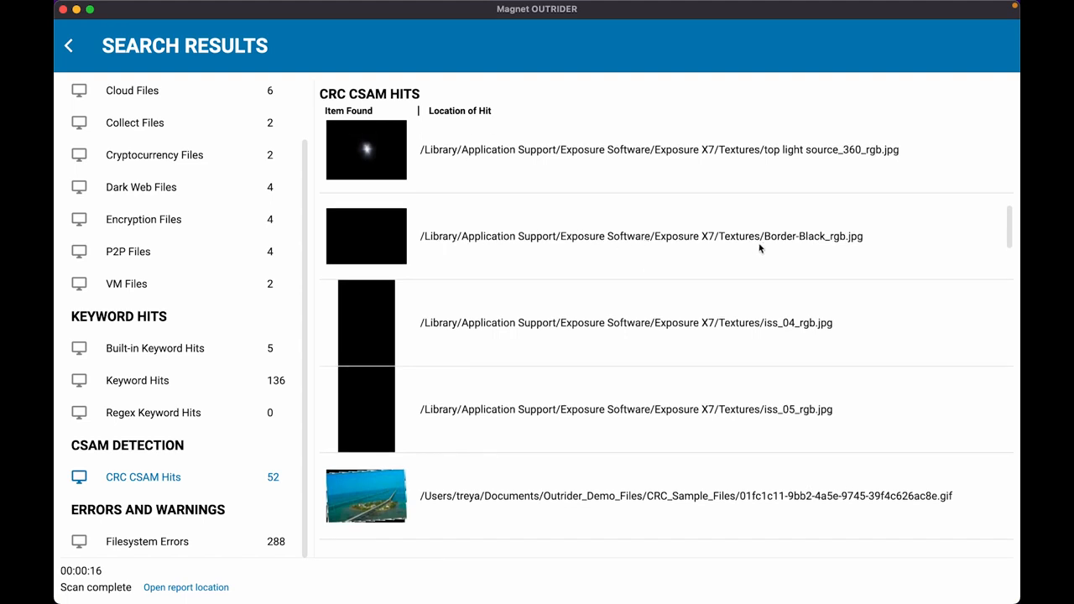
pyautogui.scroll(-3, 759, 248)
pyautogui.scroll(-1, 760, 249)
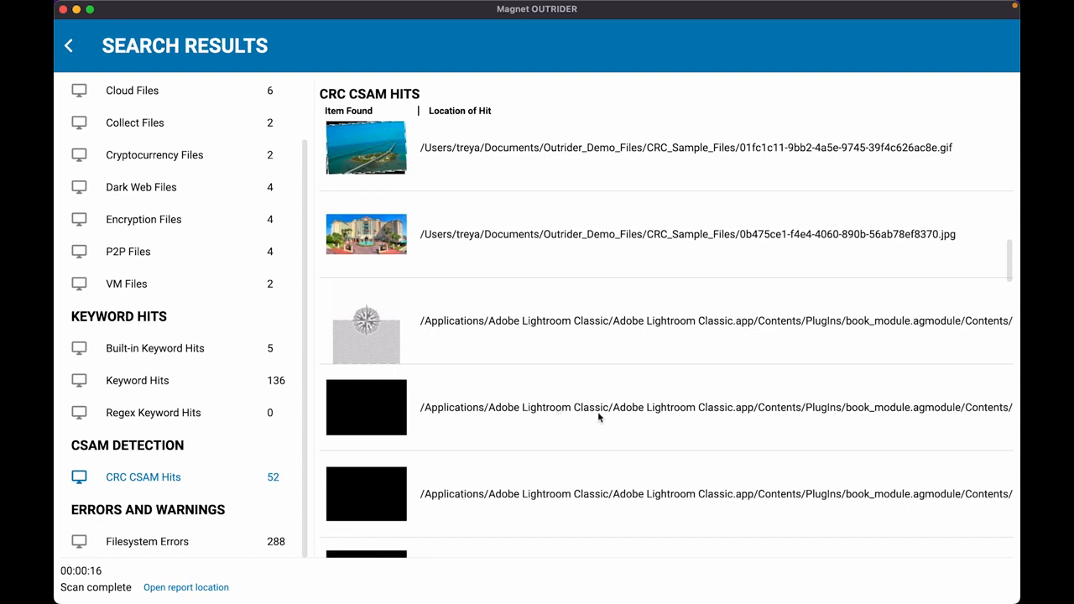
pyautogui.scroll(-1, 741, 453)
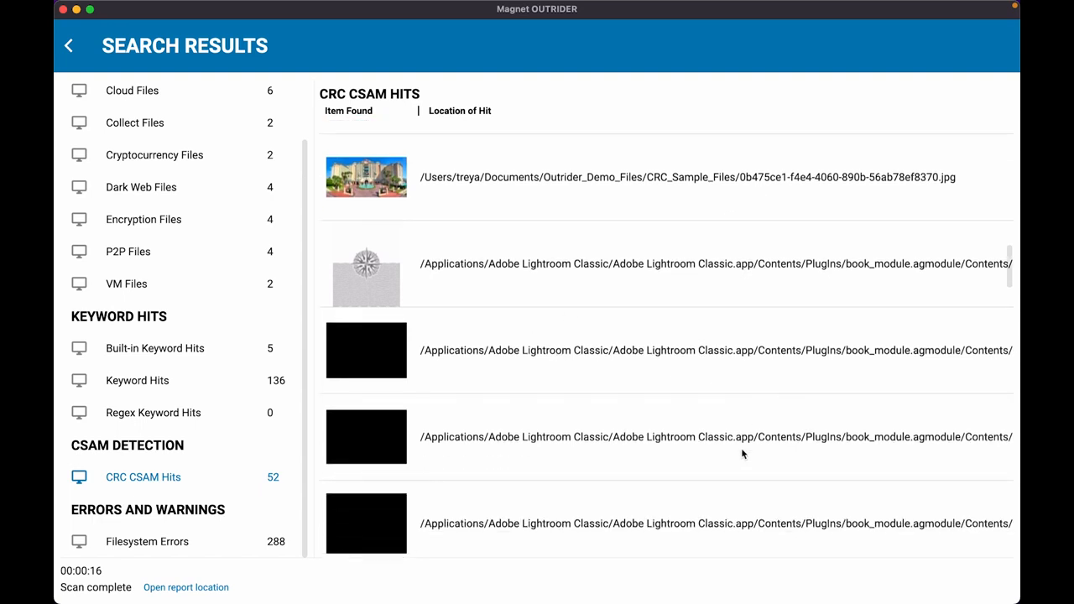
pyautogui.scroll(4, 742, 453)
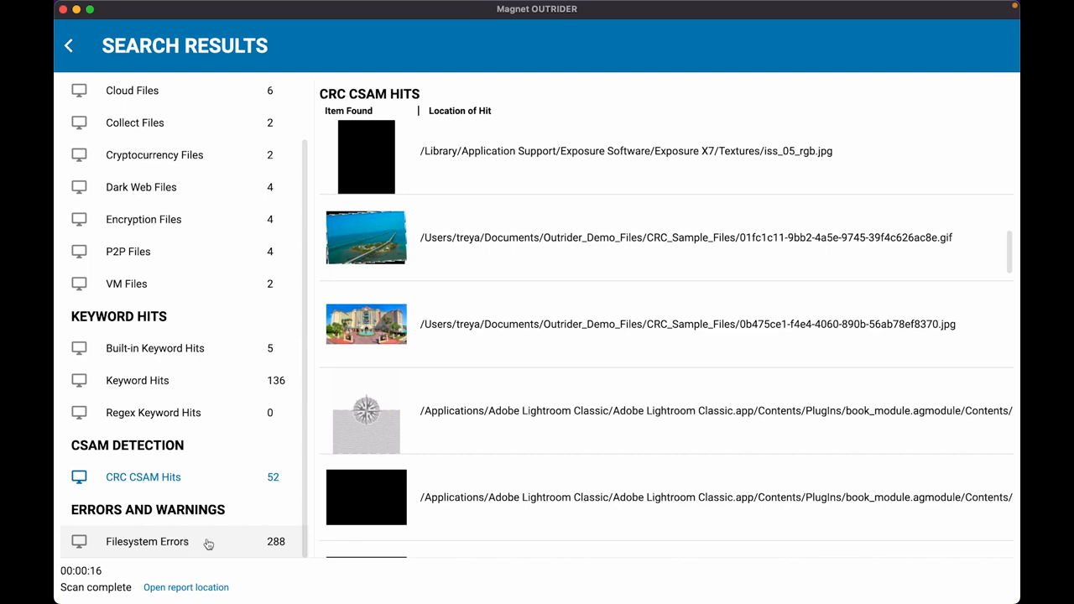
# Step: Review the filesystem errors from the start of the list, checking the error types and affected paths
pyautogui.click(208, 545)
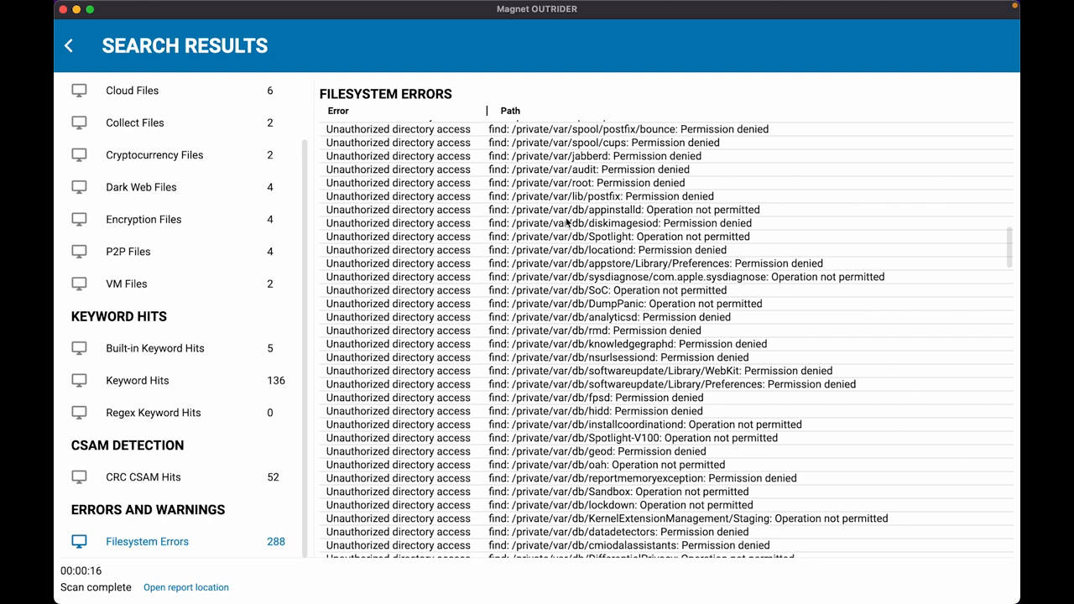
pyautogui.scroll(2, 567, 221)
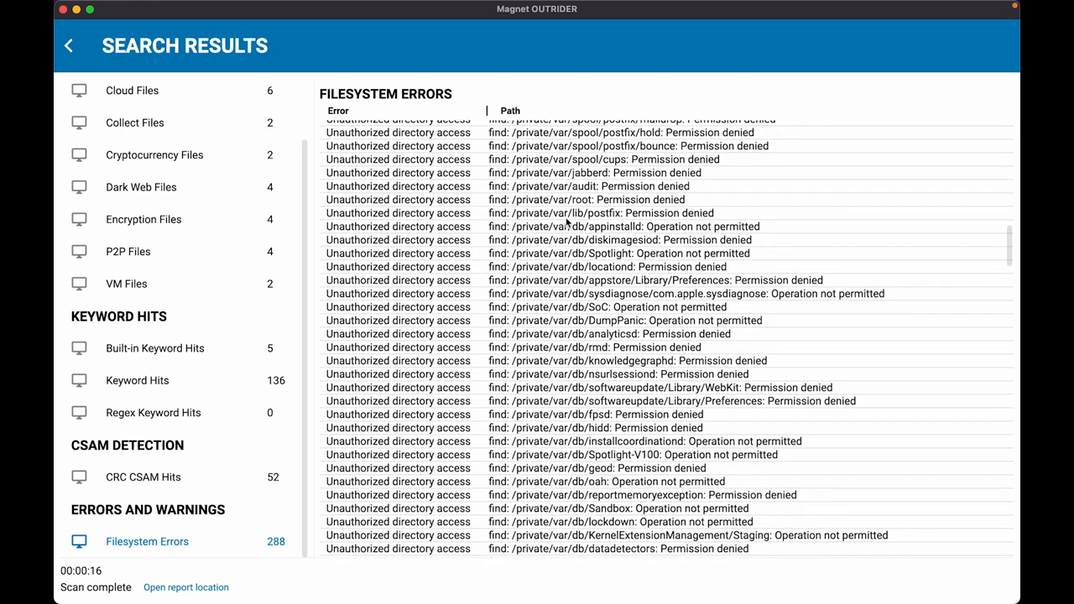
pyautogui.scroll(15, 567, 222)
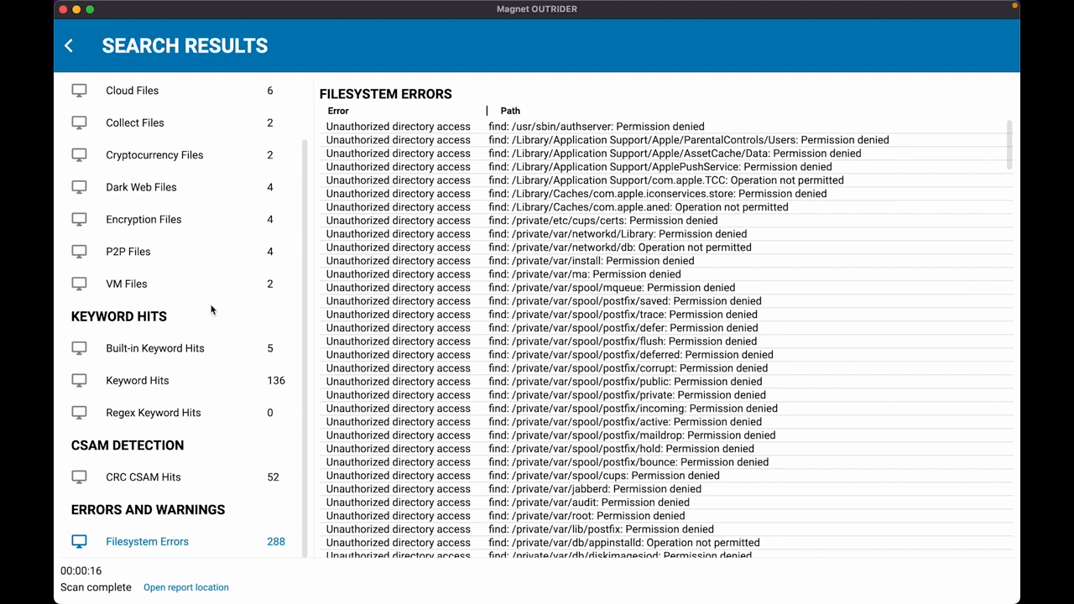
pyautogui.scroll(1, 212, 310)
pyautogui.scroll(1, 211, 311)
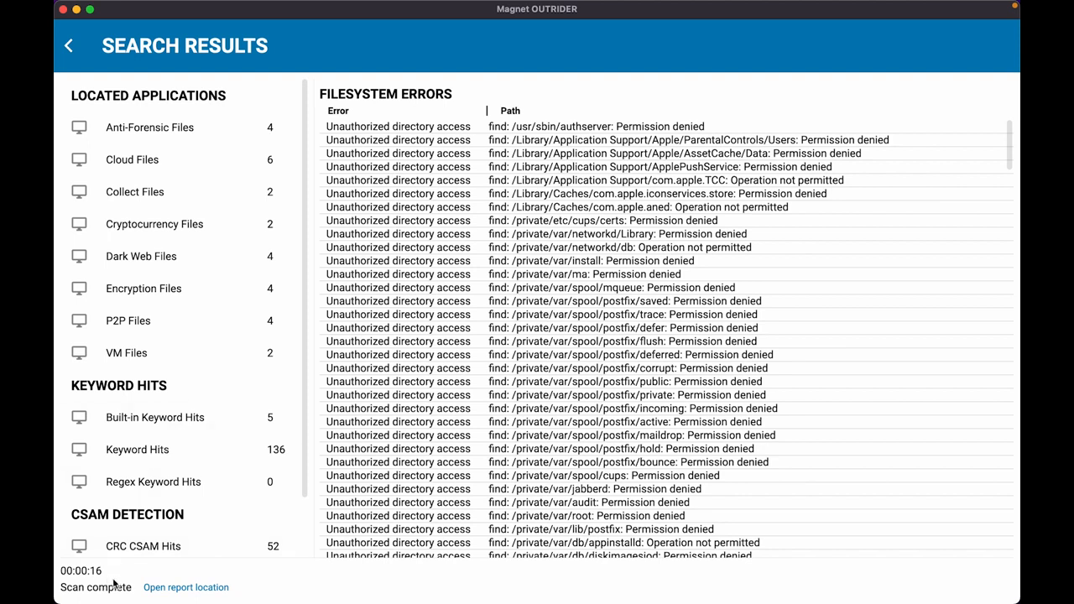
# Step: Open report.html from the scan's report location and review its live system information and located apps
pyautogui.click(163, 590)
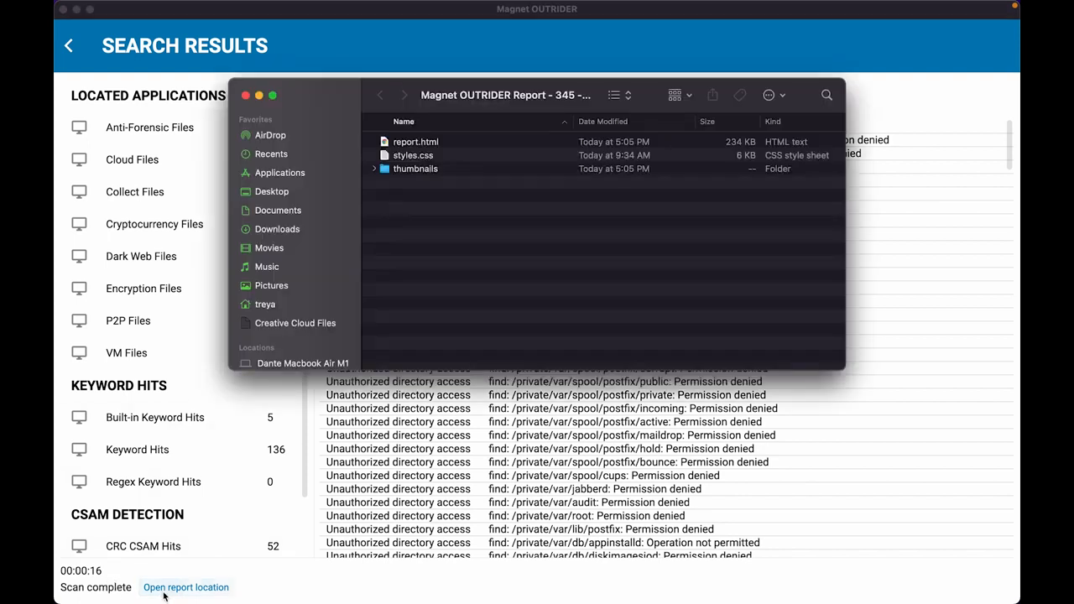
pyautogui.doubleClick(423, 142)
pyautogui.scroll(-3, 423, 143)
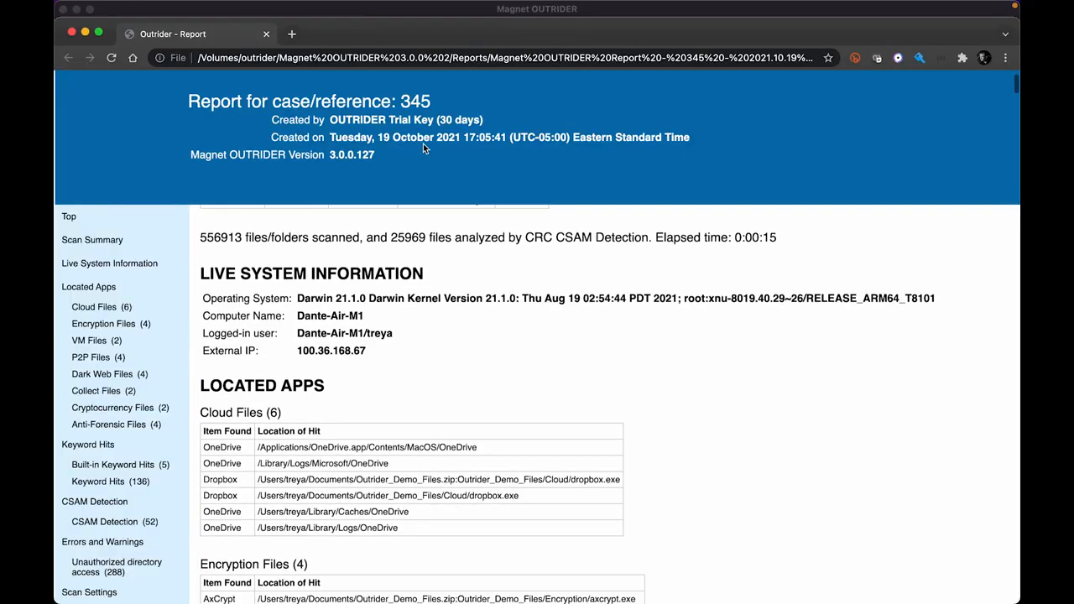
pyautogui.scroll(-6, 392, 230)
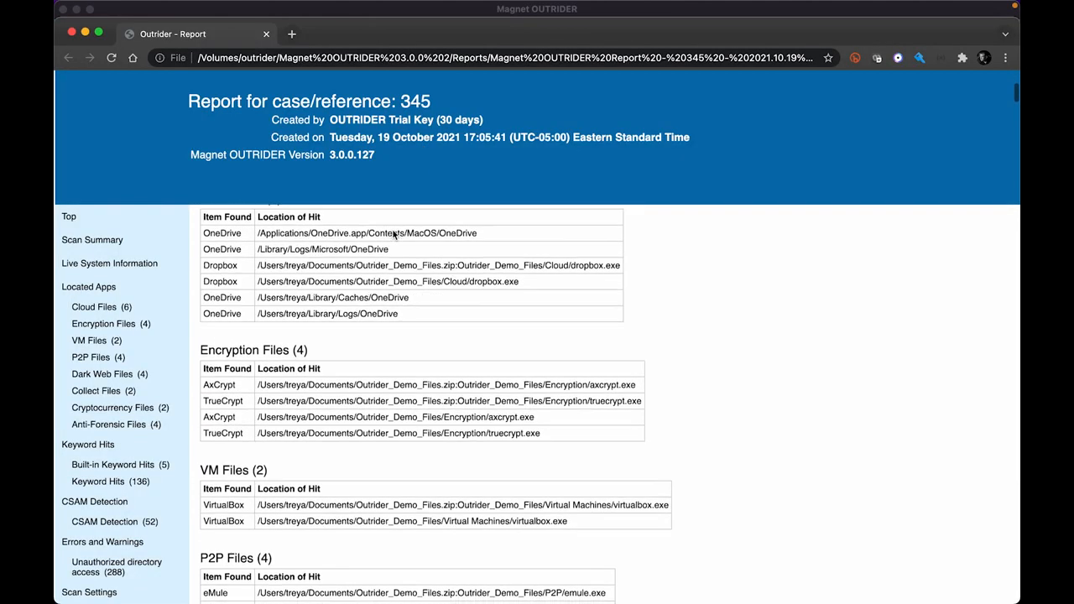
pyautogui.scroll(-1, 392, 228)
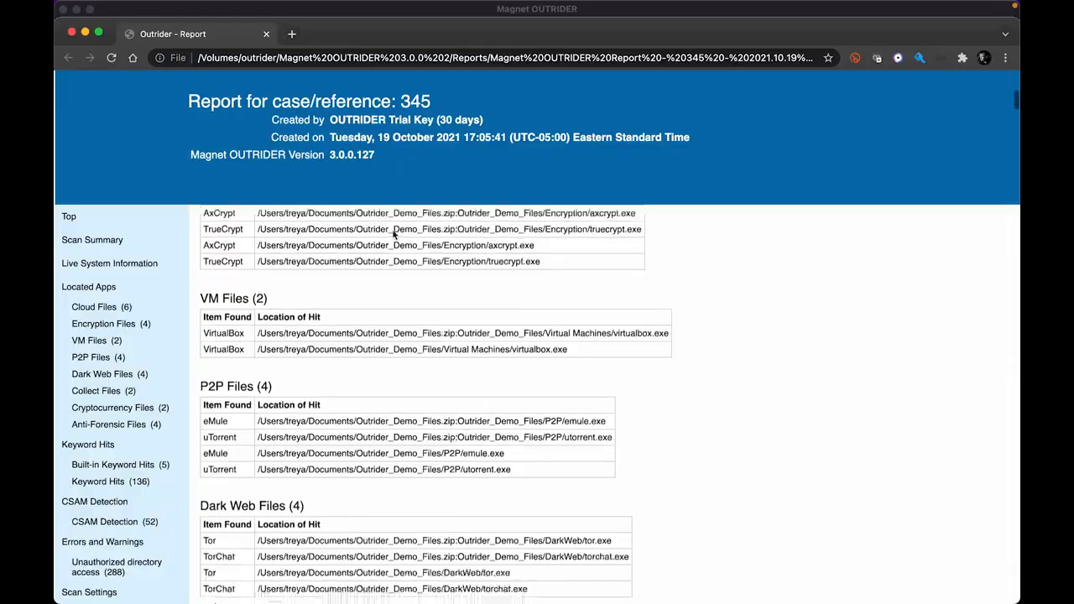